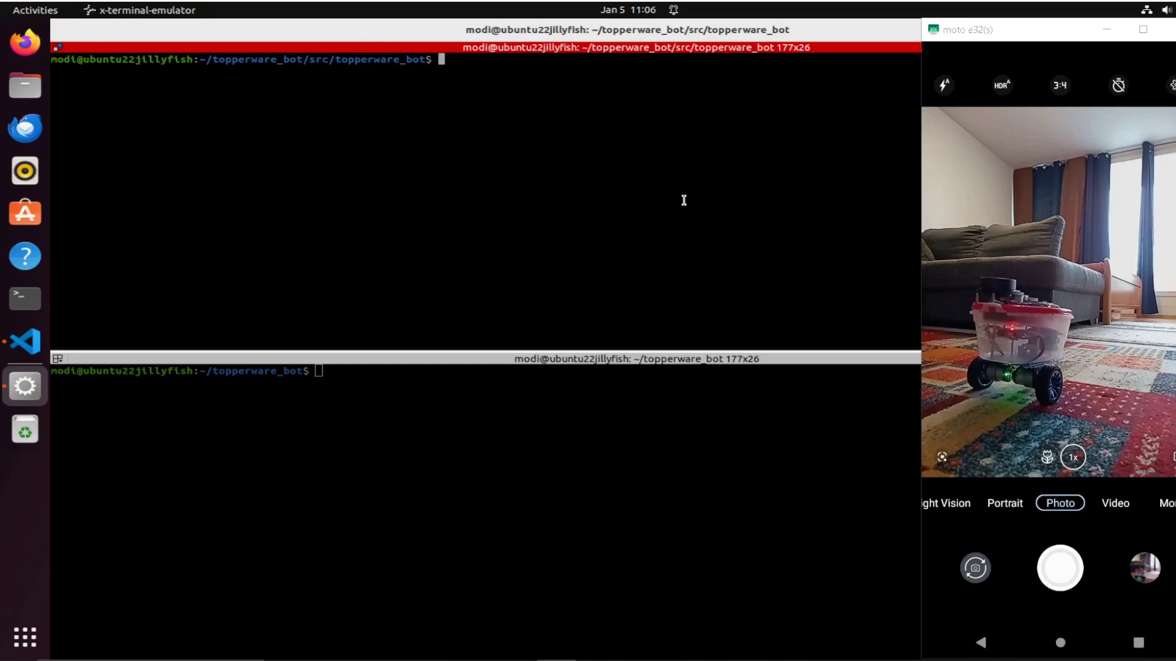
# Rerun the topperware_nav2 launch in the top terminal and topperware_rviz in the bottom one.
pyautogui.click(1023, 348)
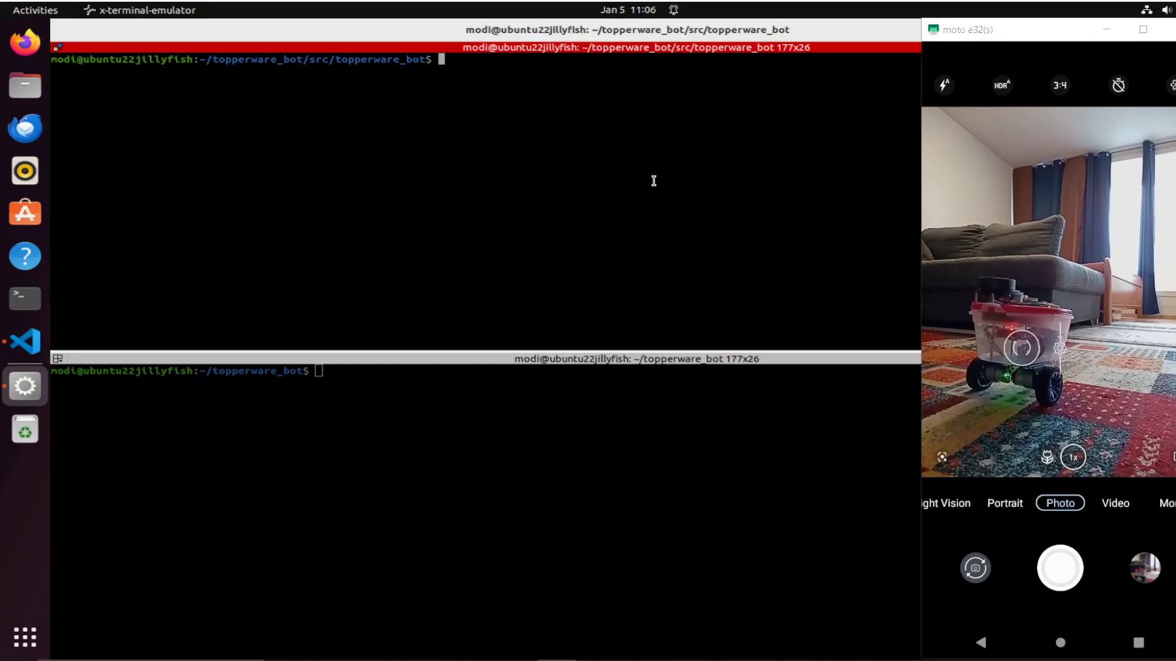
pyautogui.press('Up')
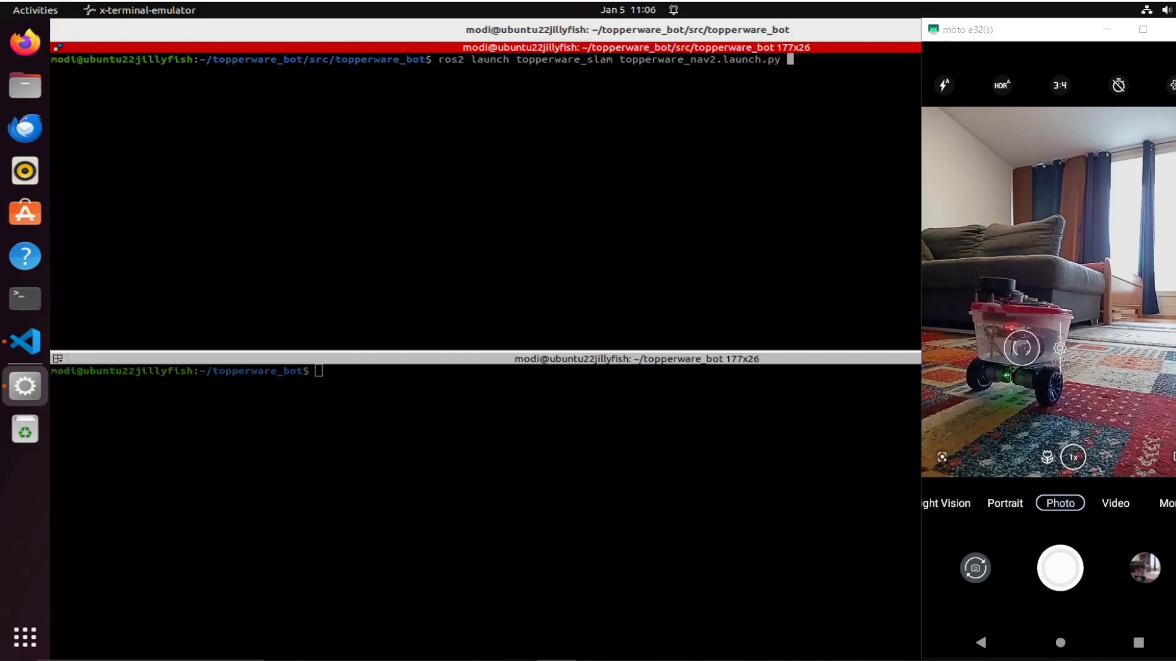
pyautogui.press('Return')
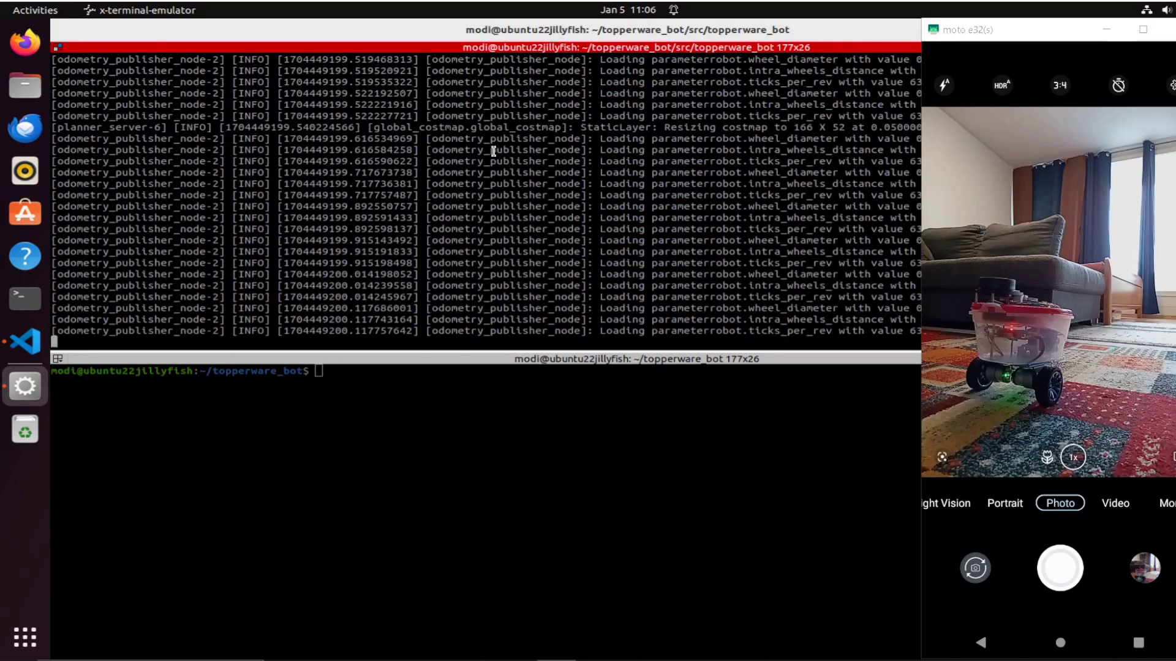
pyautogui.click(398, 389)
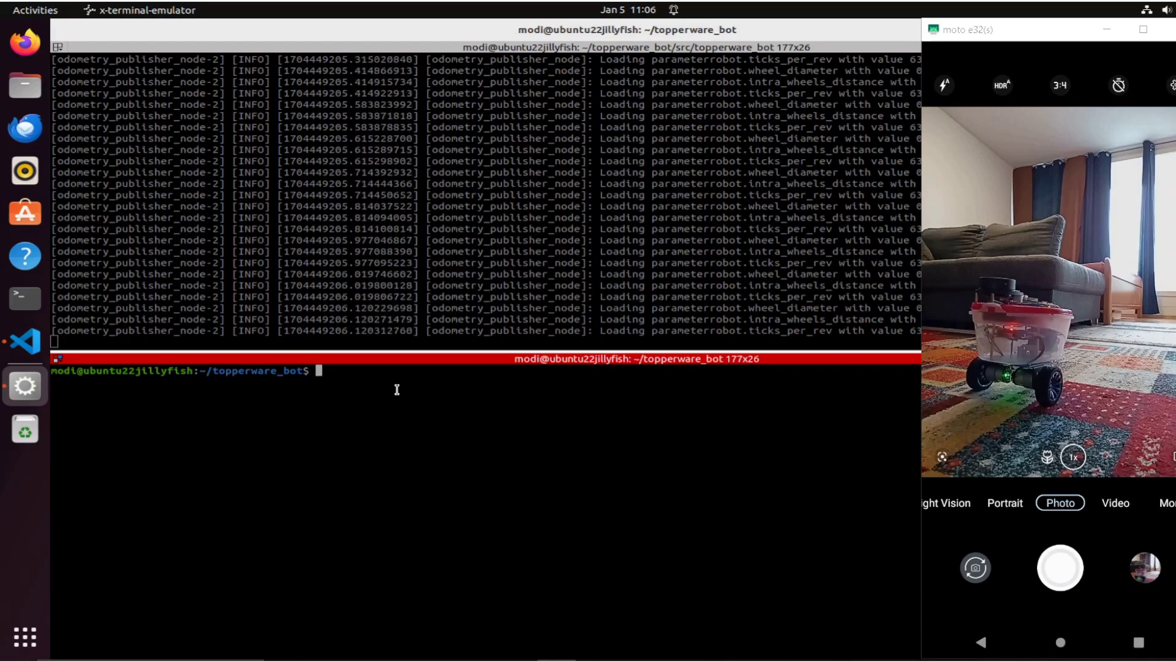
pyautogui.press('Up')
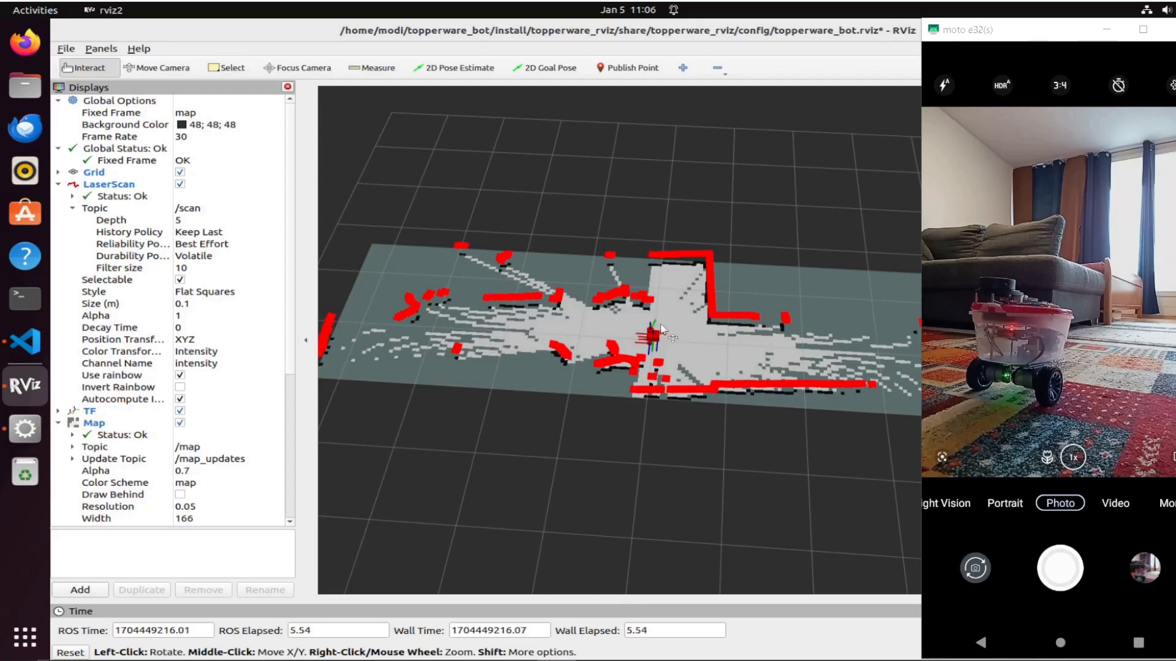
# Zoom in, orbit, and zoom back out for a tilted overview of the map around the robot.
pyautogui.scroll(6, 658, 342)
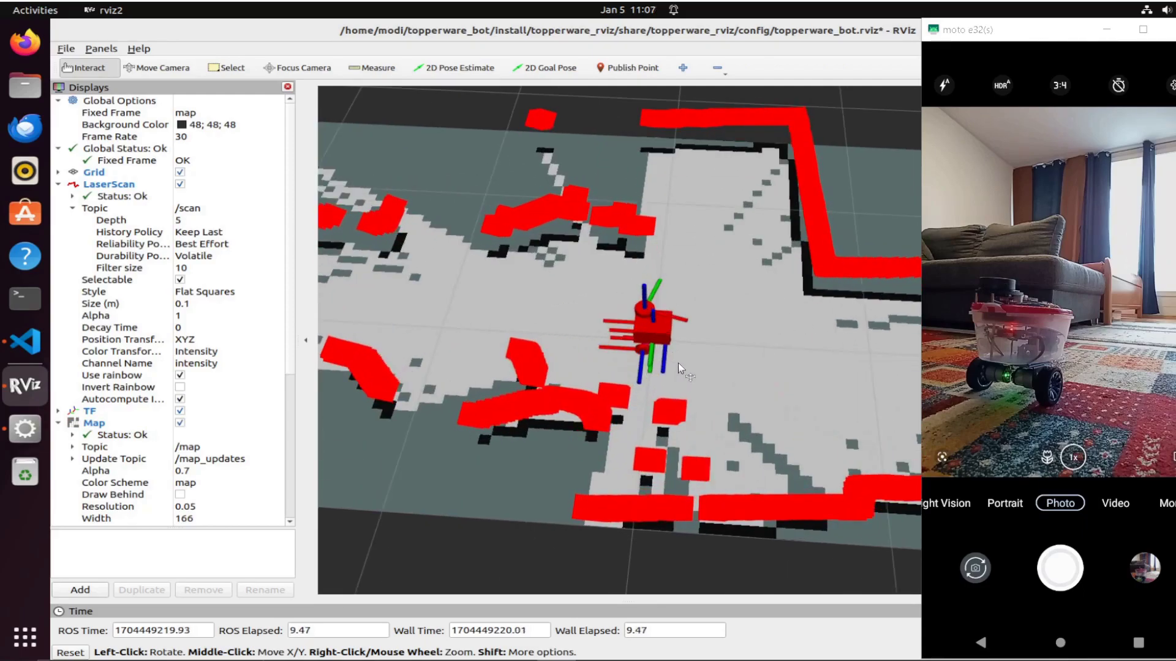
pyautogui.moveTo(670, 361); pyautogui.dragTo(834, 338)
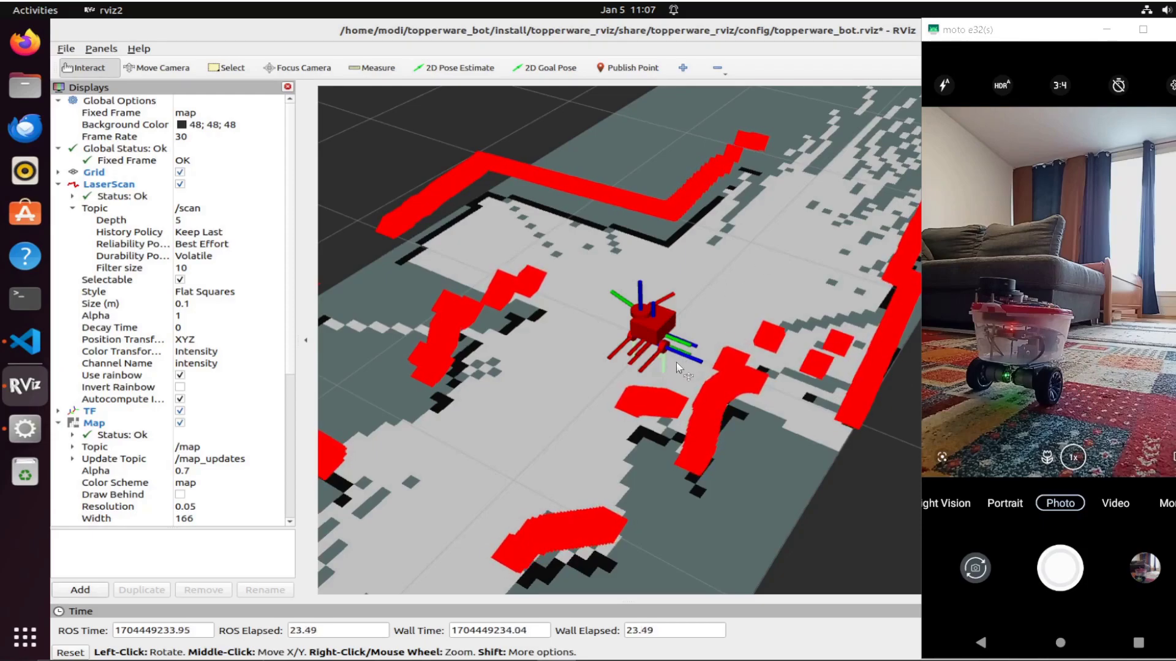
pyautogui.scroll(-2, 676, 362)
pyautogui.scroll(-2, 676, 361)
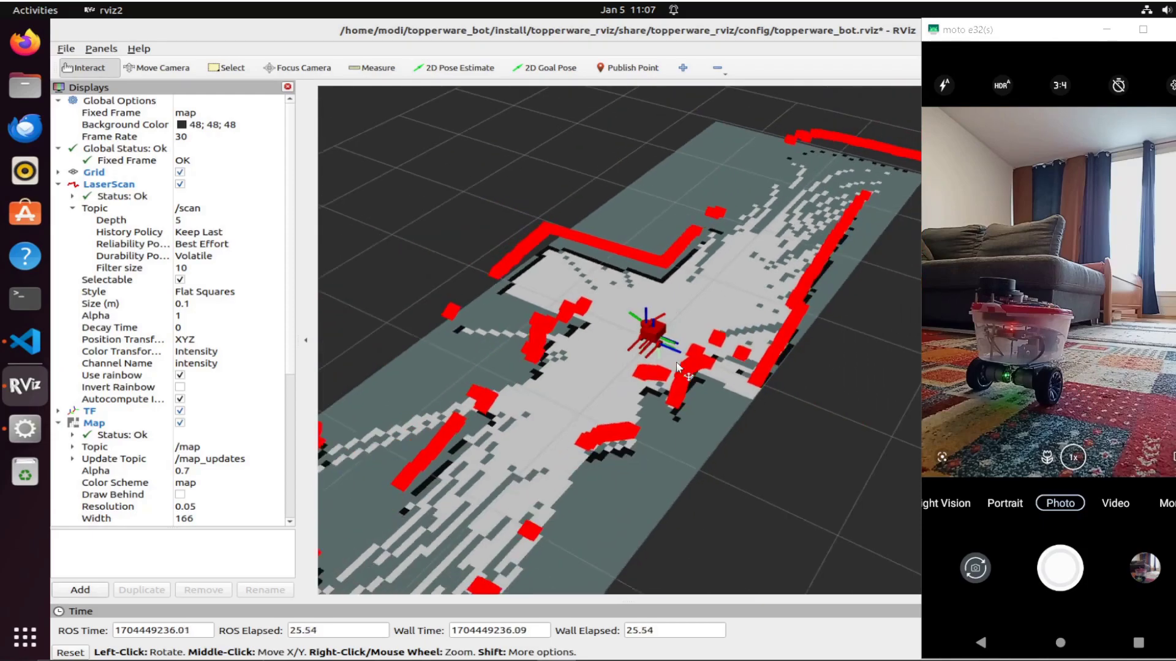
# Place two 2D Goal Pose targets, the second in the upper part of the map.
pyautogui.click(550, 68)
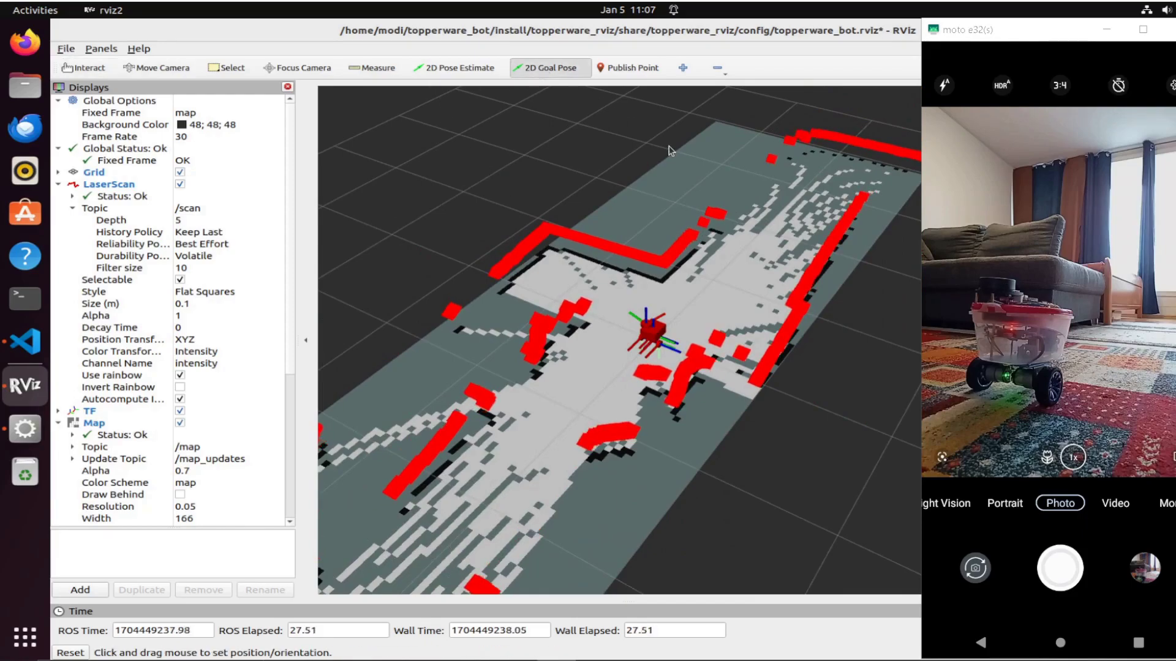
pyautogui.moveTo(746, 277); pyautogui.dragTo(804, 215)
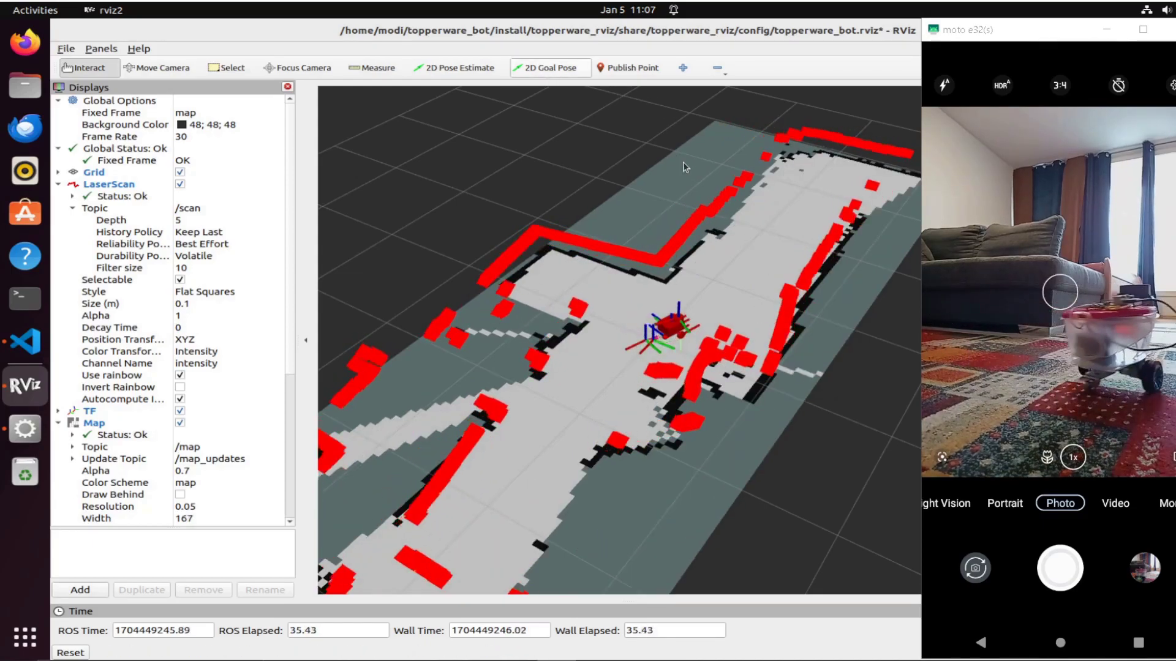
pyautogui.click(549, 71)
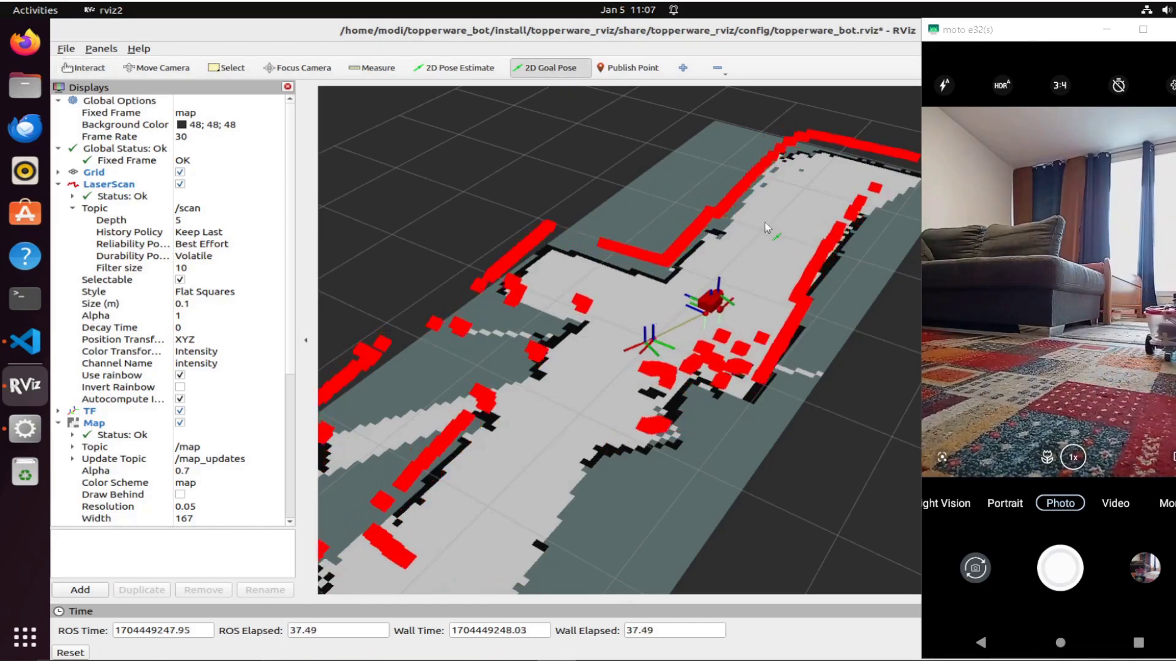
pyautogui.moveTo(769, 226); pyautogui.dragTo(806, 193)
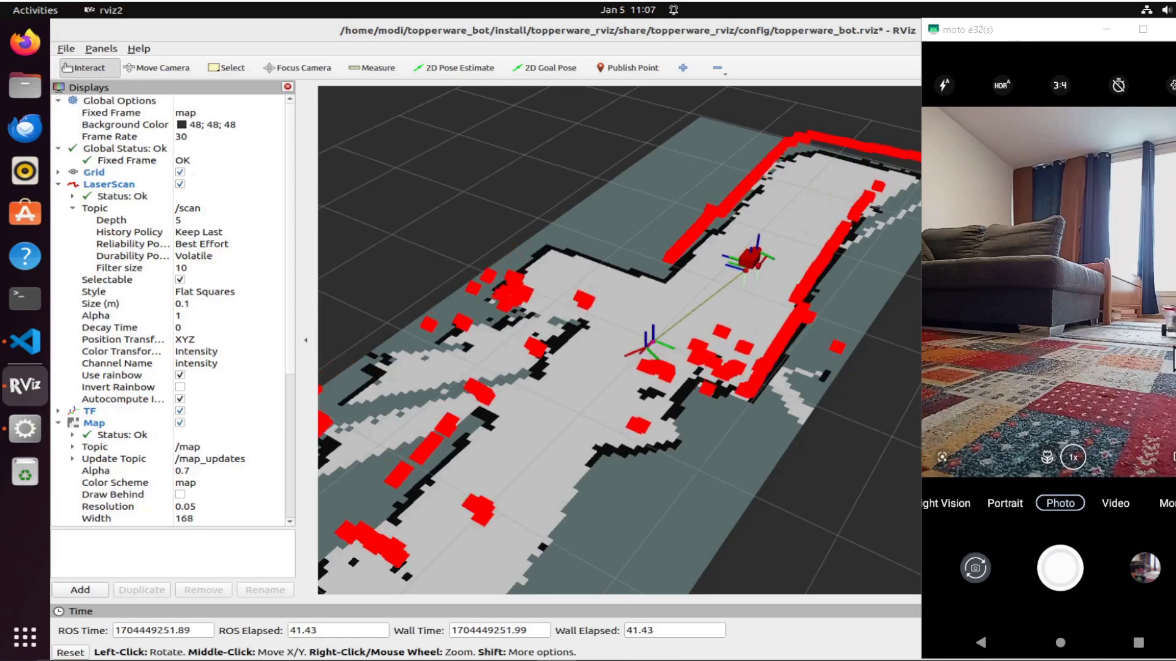
# Send the robot to a third goal pose further left on the map.
pyautogui.click(1163, 323)
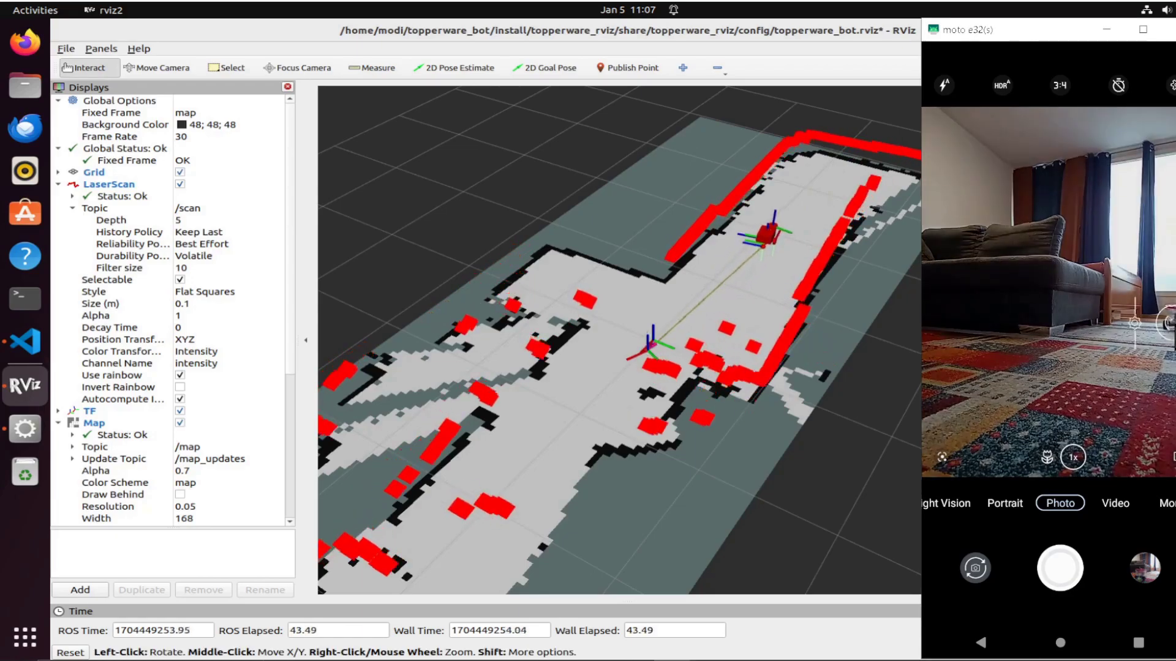
pyautogui.click(1096, 361)
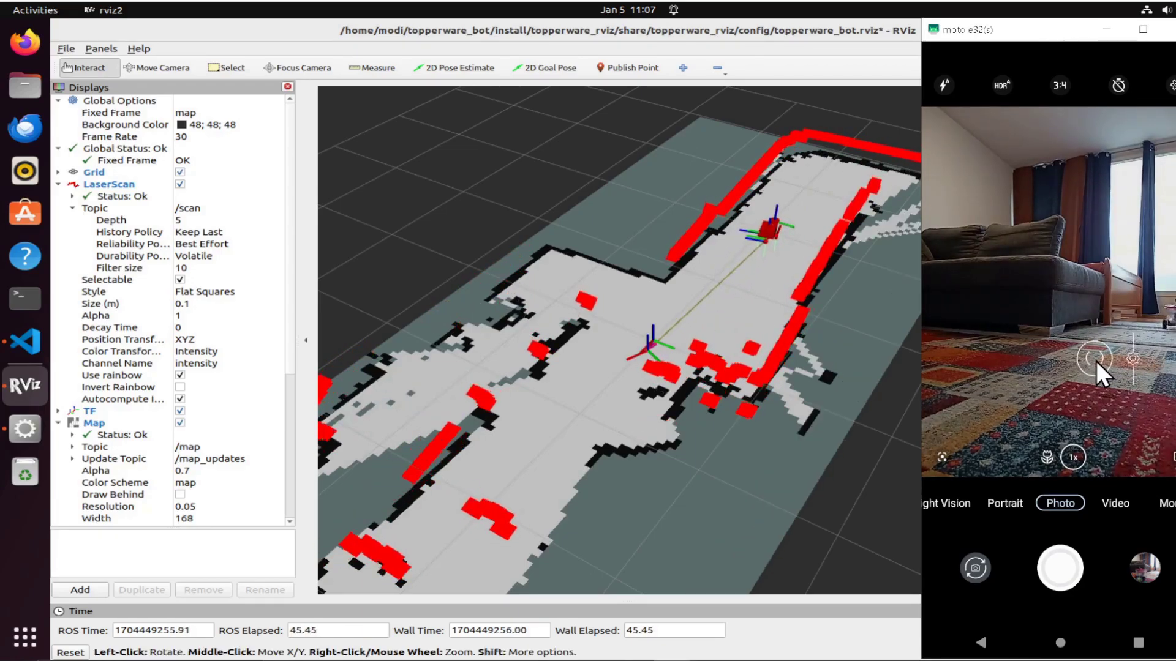
pyautogui.click(1031, 369)
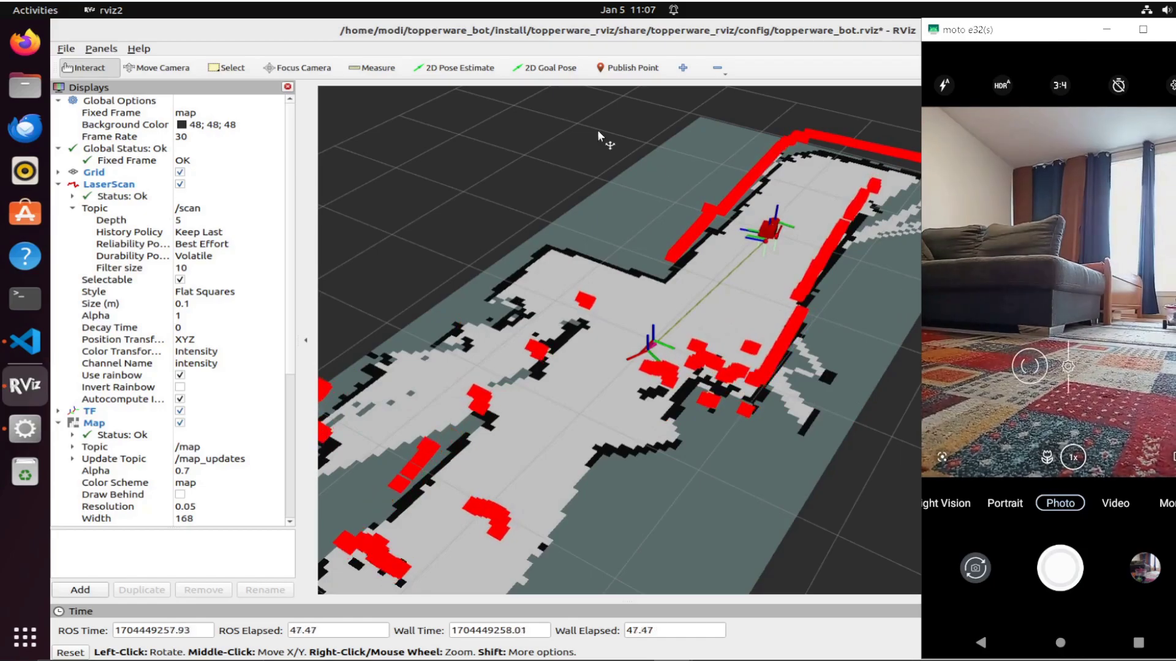
pyautogui.click(550, 67)
pyautogui.moveTo(599, 288); pyautogui.dragTo(547, 279)
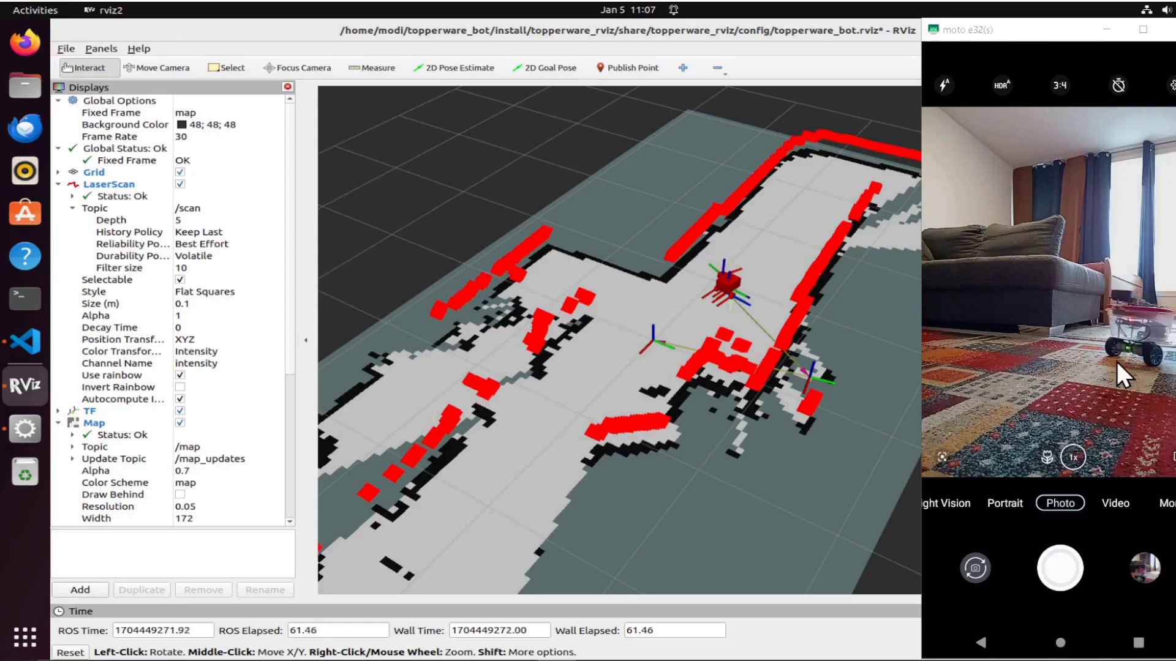
pyautogui.click(1110, 348)
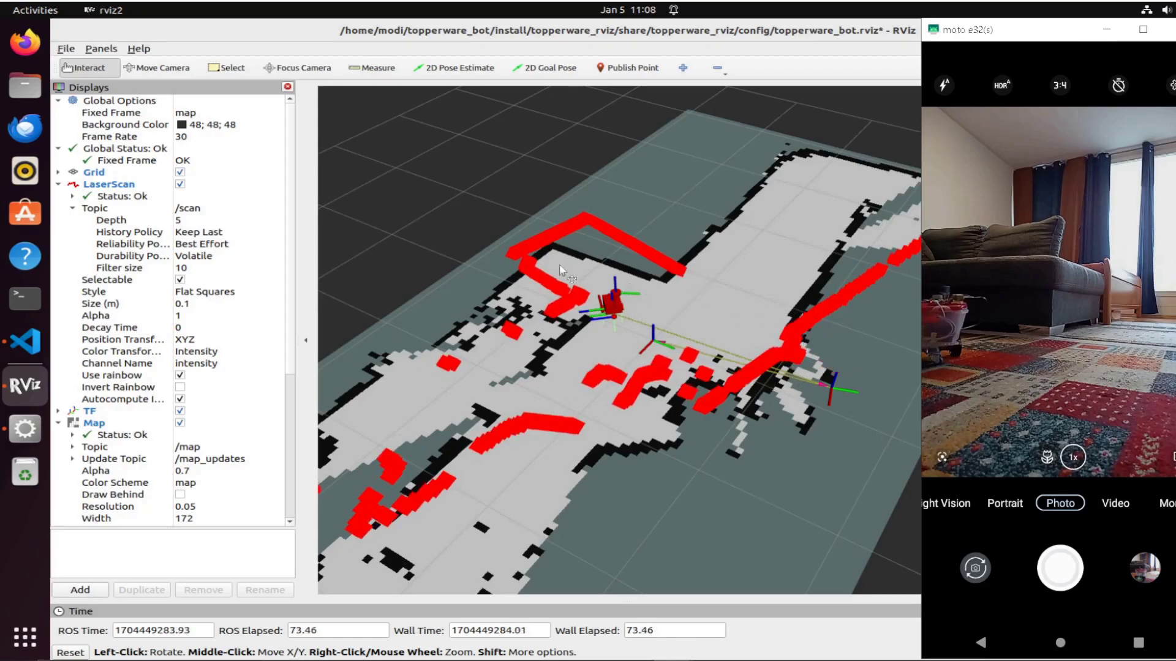
# Set a goal pose in the lower-left of the map, then another back toward the middle.
pyautogui.click(554, 68)
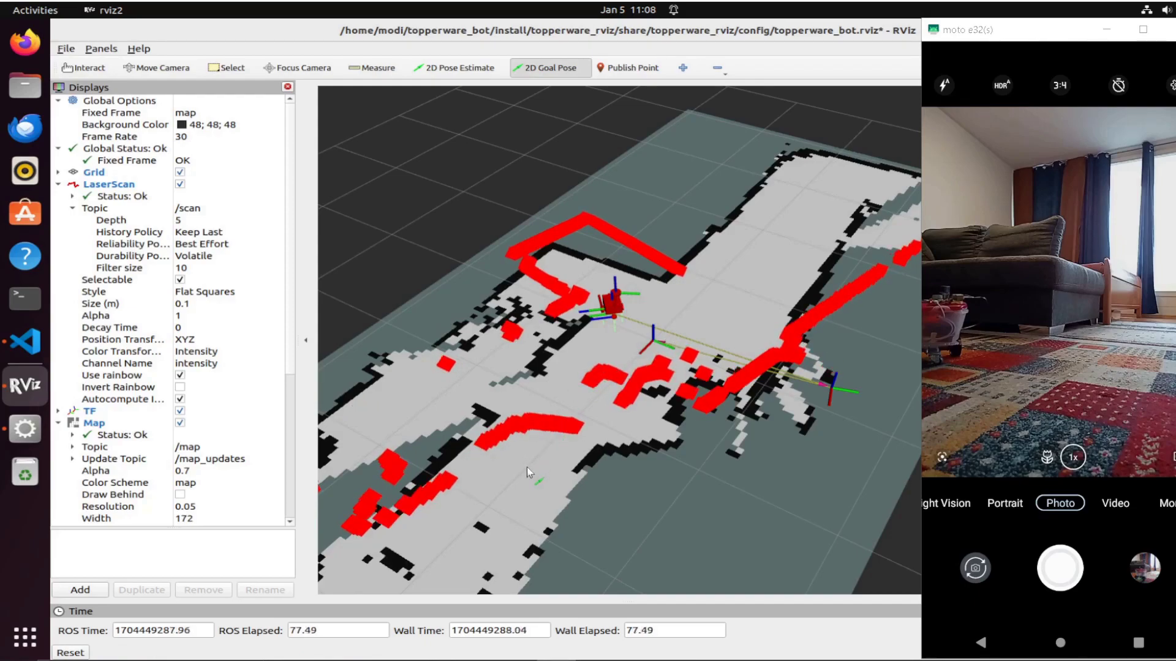
pyautogui.moveTo(517, 472); pyautogui.dragTo(486, 501)
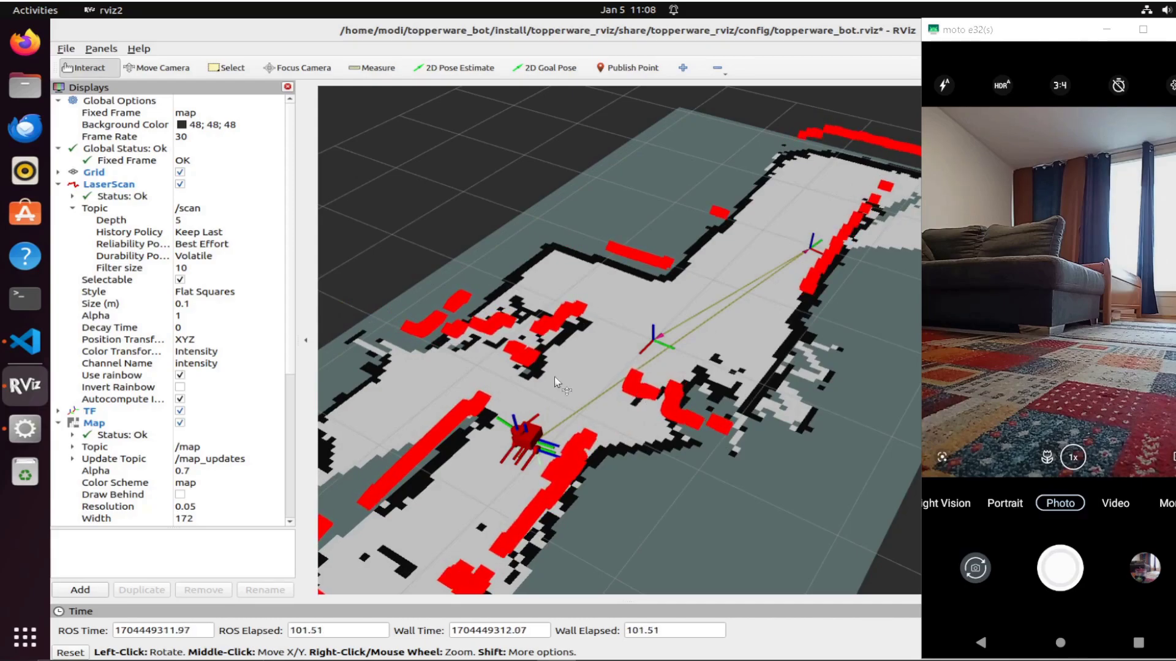
pyautogui.click(545, 67)
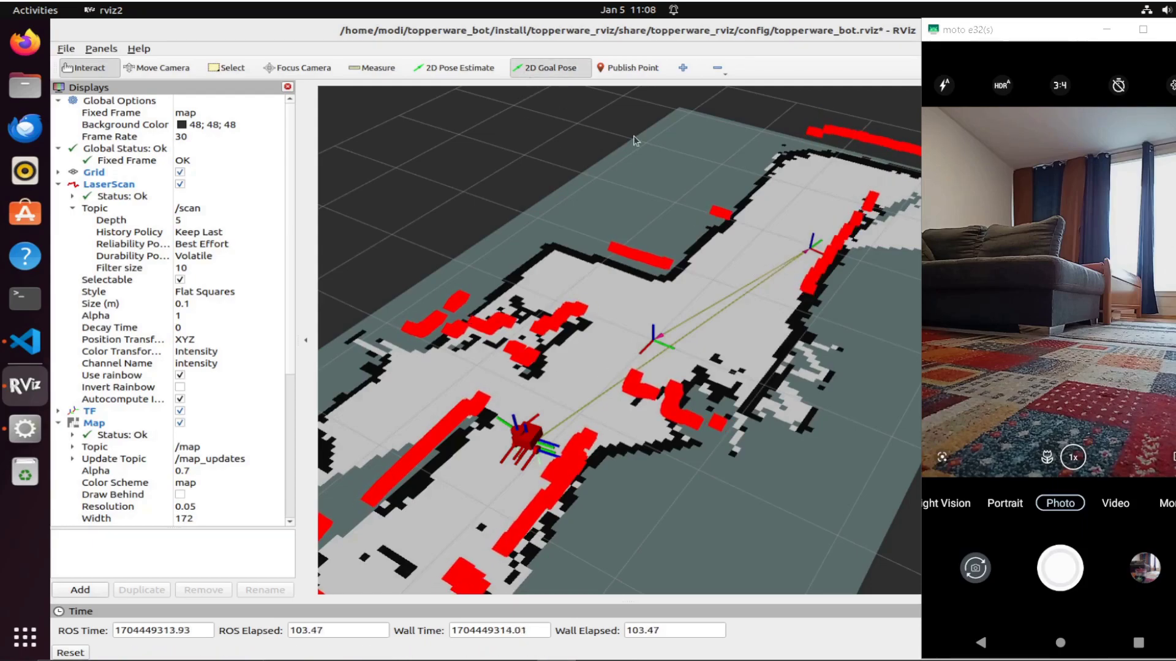
pyautogui.moveTo(746, 258); pyautogui.dragTo(803, 230)
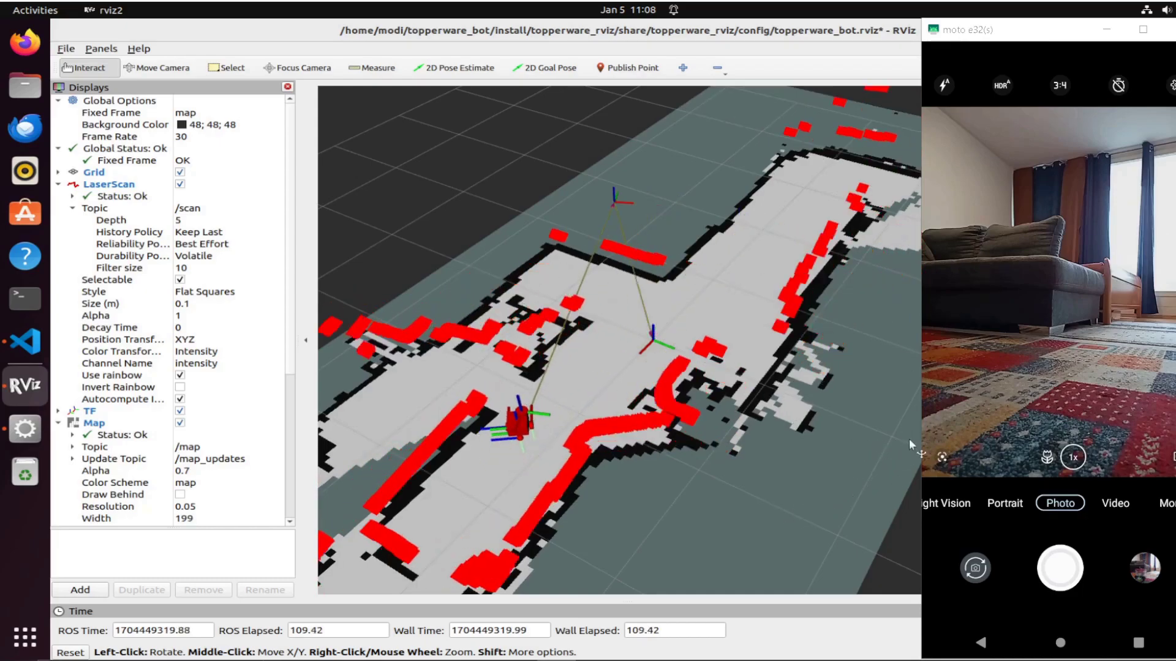
pyautogui.click(1019, 377)
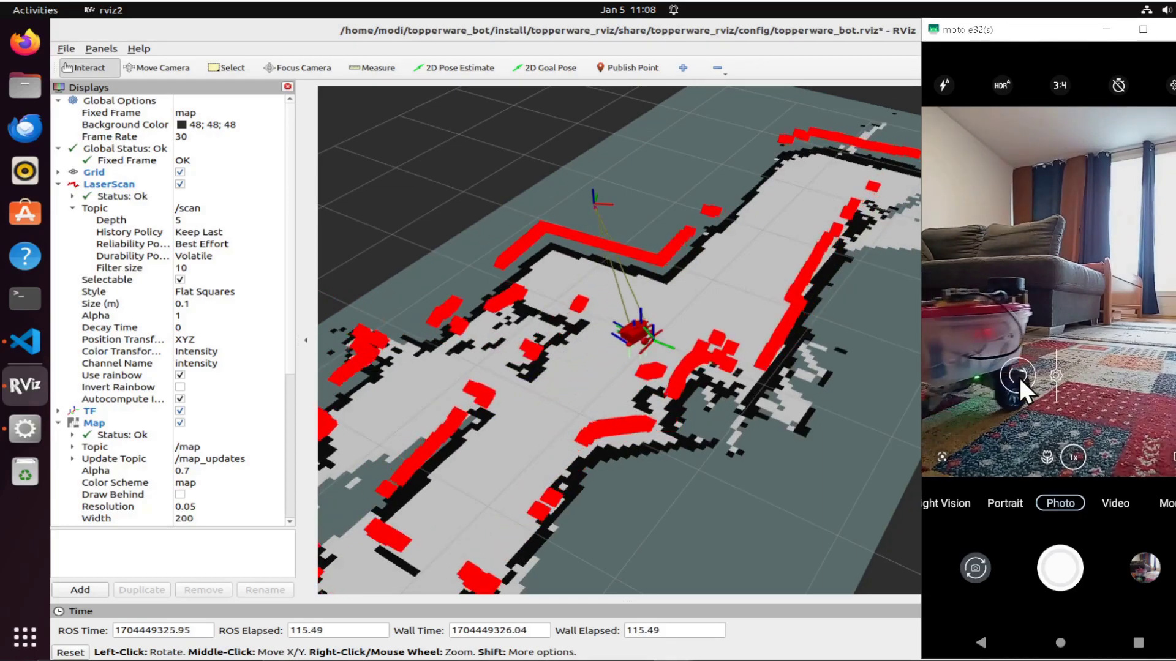
pyautogui.click(1008, 503)
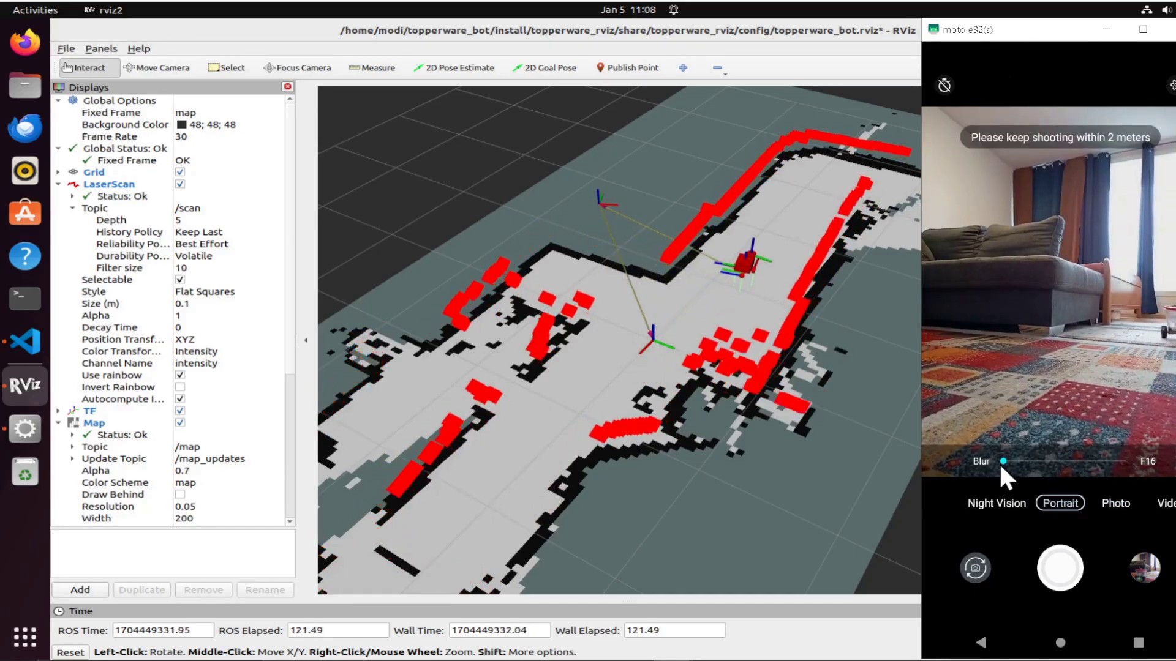
pyautogui.moveTo(999, 461); pyautogui.dragTo(1077, 462)
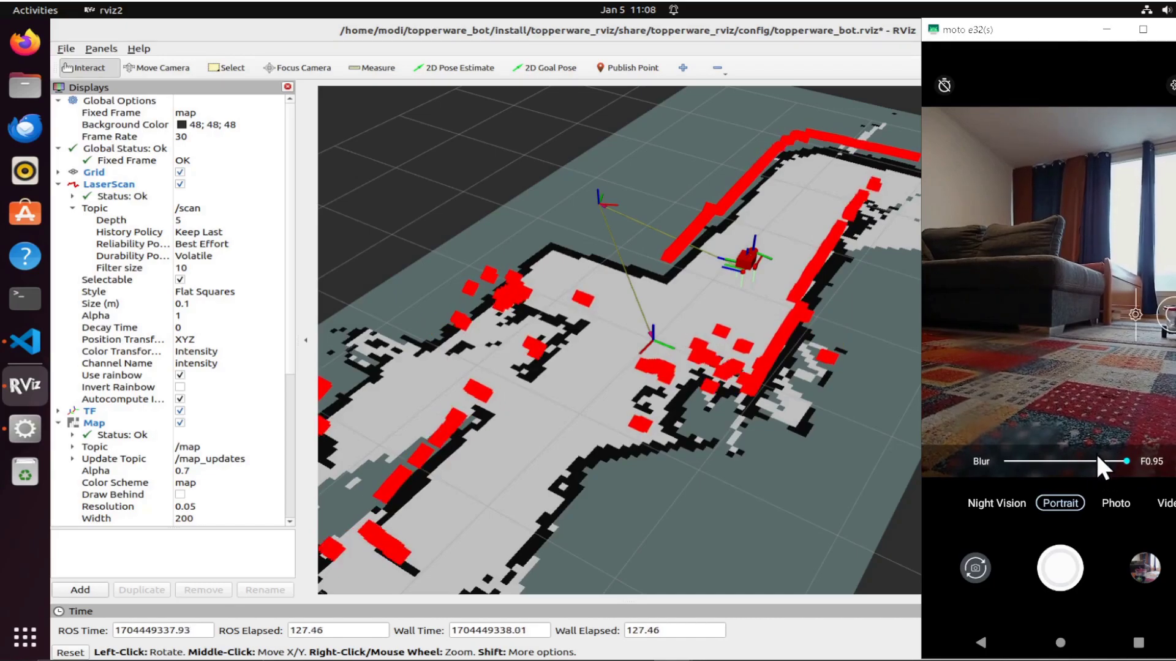
pyautogui.click(1086, 462)
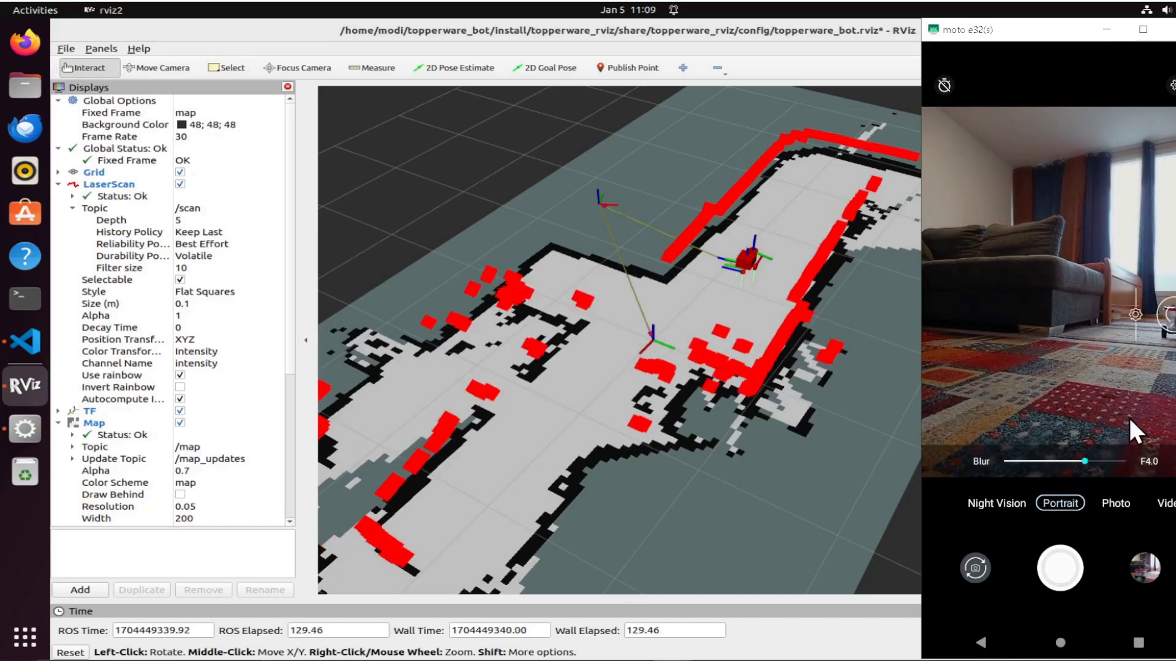
pyautogui.moveTo(1087, 455); pyautogui.dragTo(1142, 455)
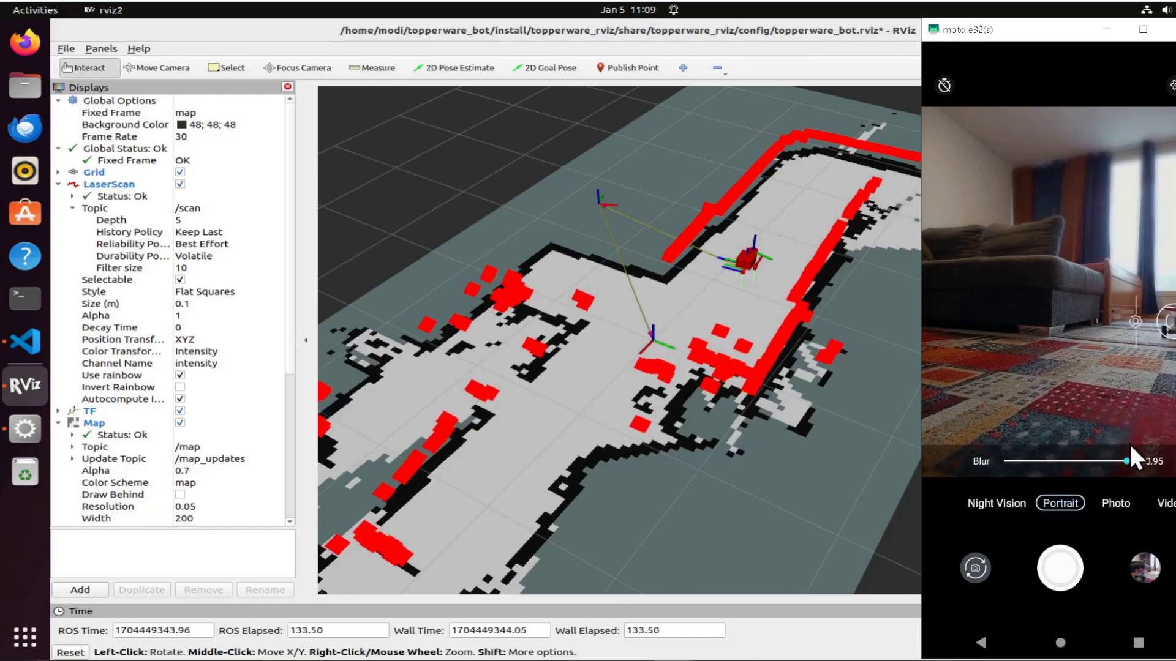
pyautogui.click(988, 502)
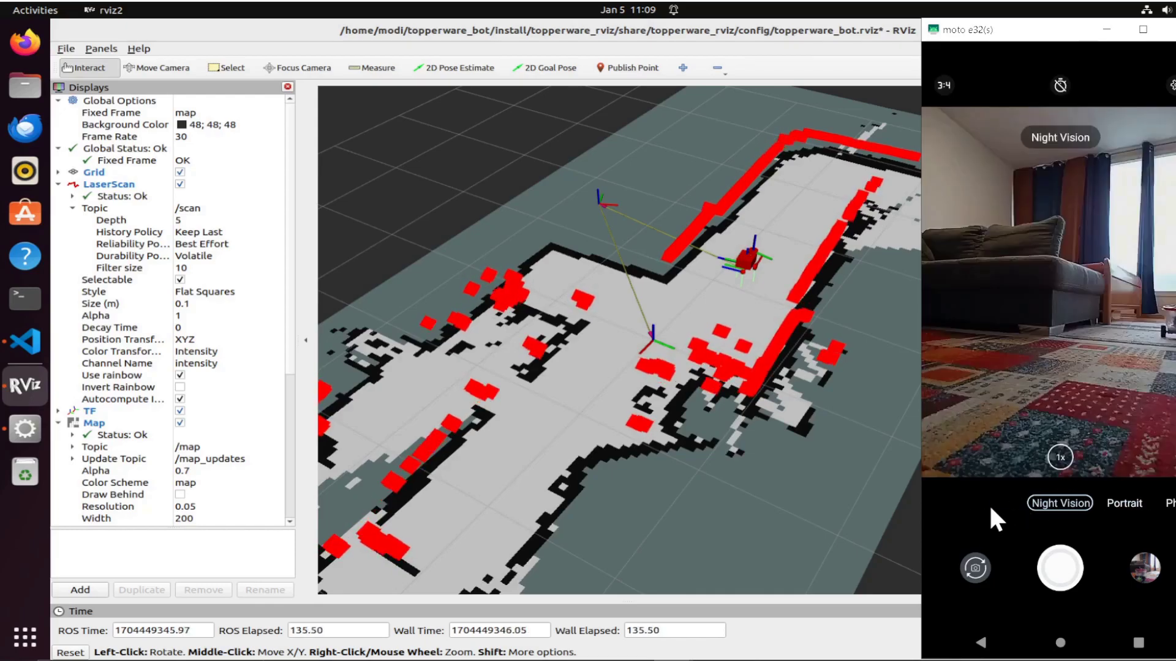
pyautogui.click(1170, 504)
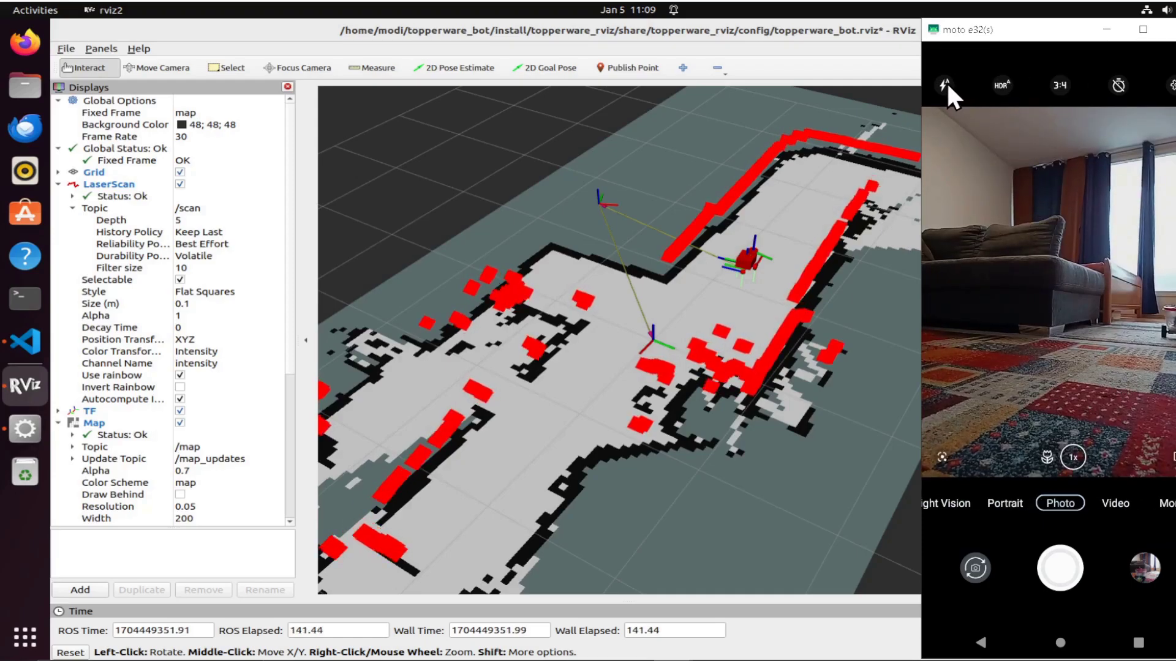
# Drop a 2D Goal Pose arrow in the upper-left area of the room map.
pyautogui.click(542, 68)
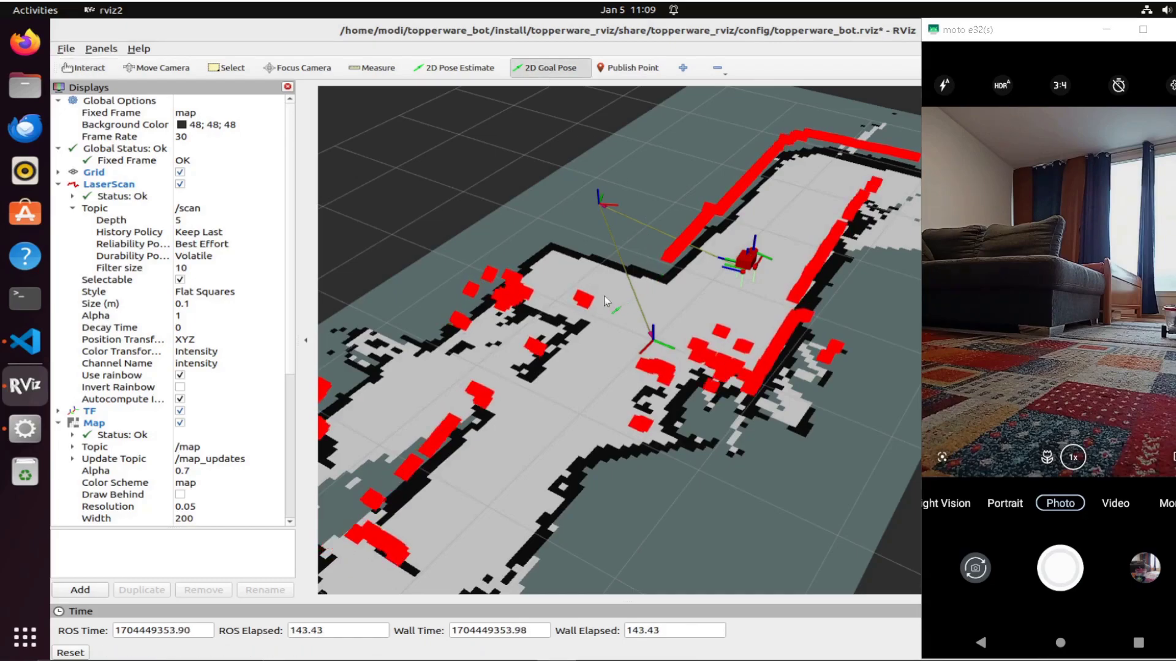
pyautogui.moveTo(547, 288); pyautogui.dragTo(538, 281)
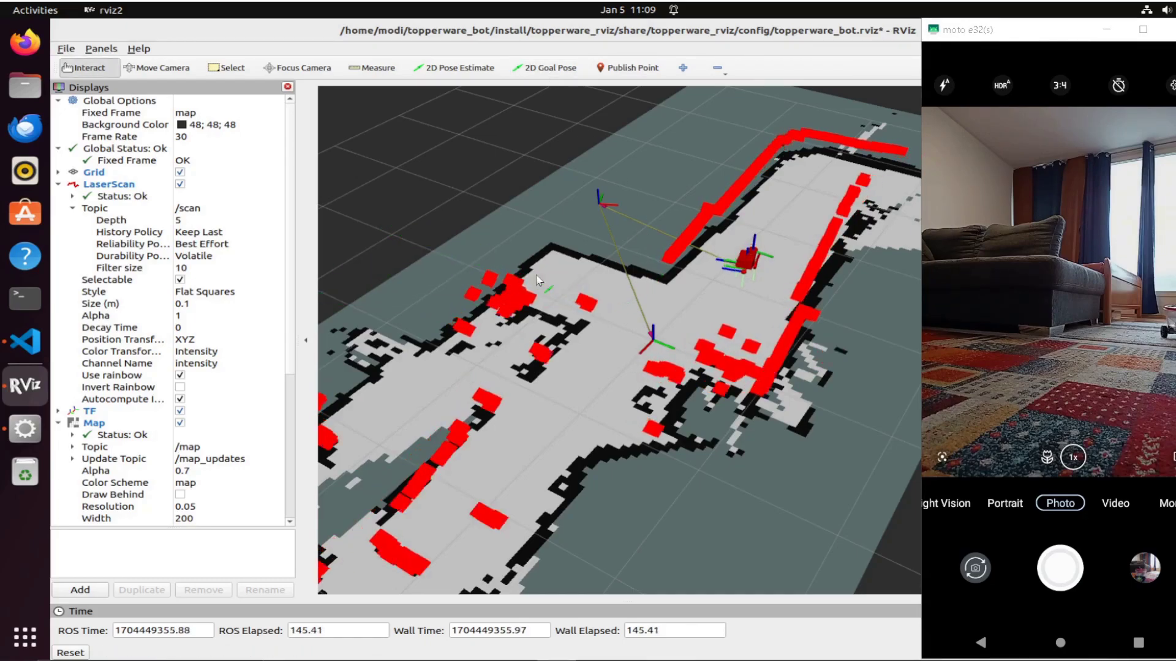